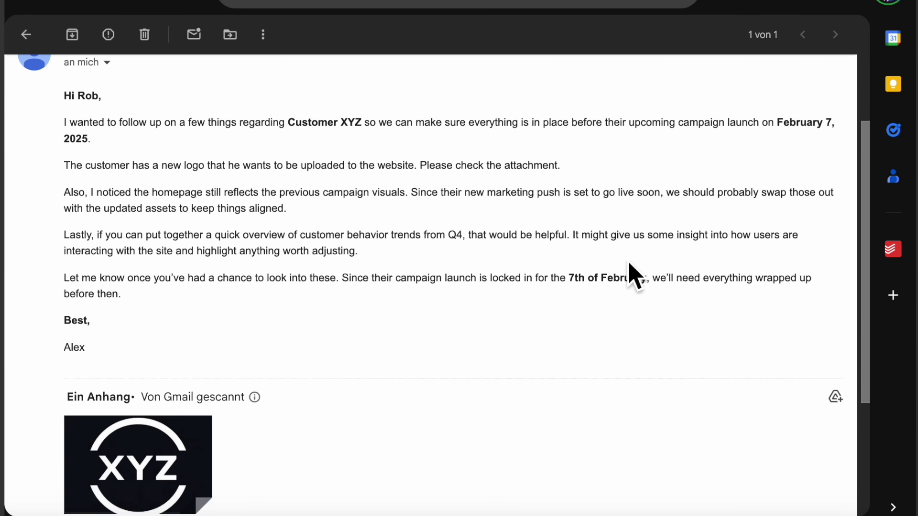
# AI-fill Customer XYZ and due date 07.02.2025, include customerXYZ.webp, and save to Notion
pyautogui.scroll(-2, 630, 276)
pyautogui.click(885, 287)
pyautogui.scroll(-2, 884, 289)
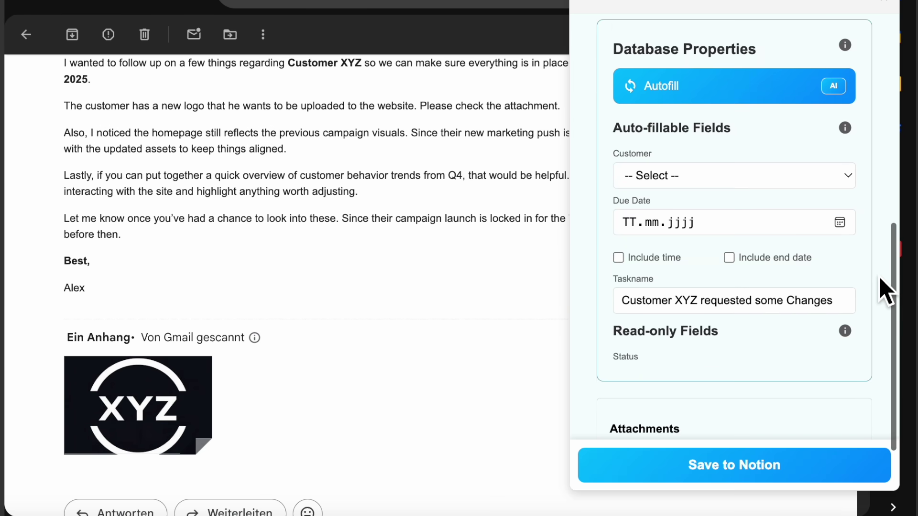
pyautogui.click(830, 96)
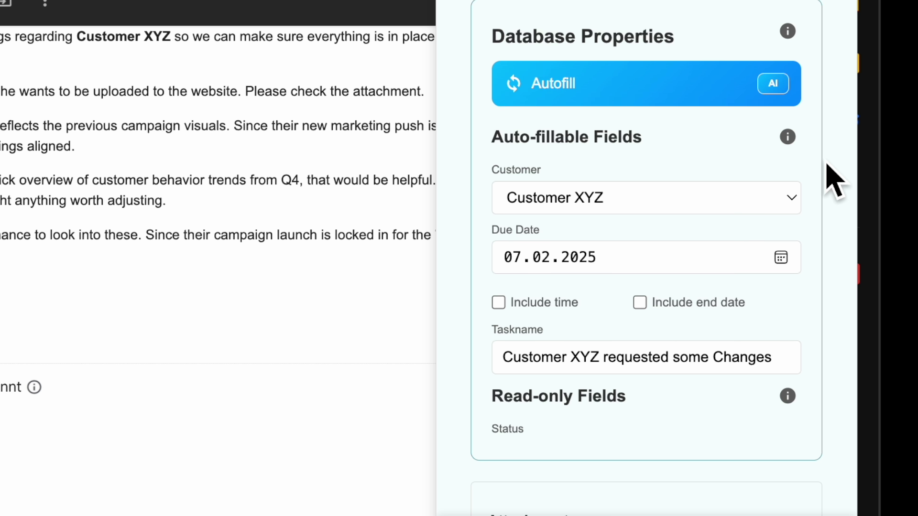
pyautogui.scroll(-3, 834, 181)
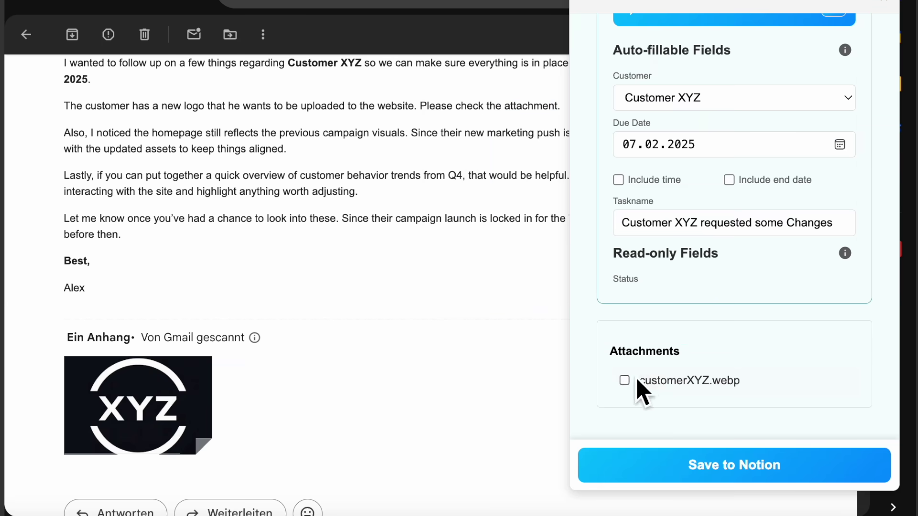
pyautogui.click(618, 457)
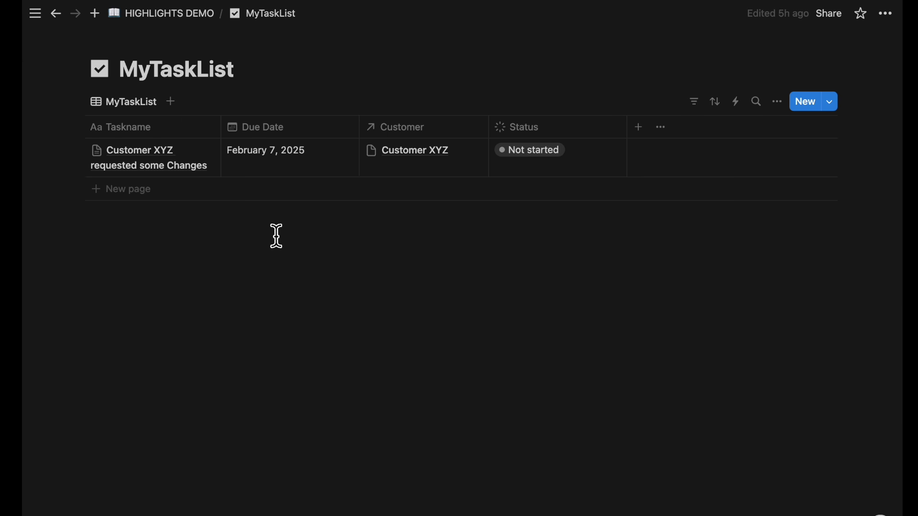
# Open the new Customer XYZ task in side peek and scroll through its content
pyautogui.click(201, 152)
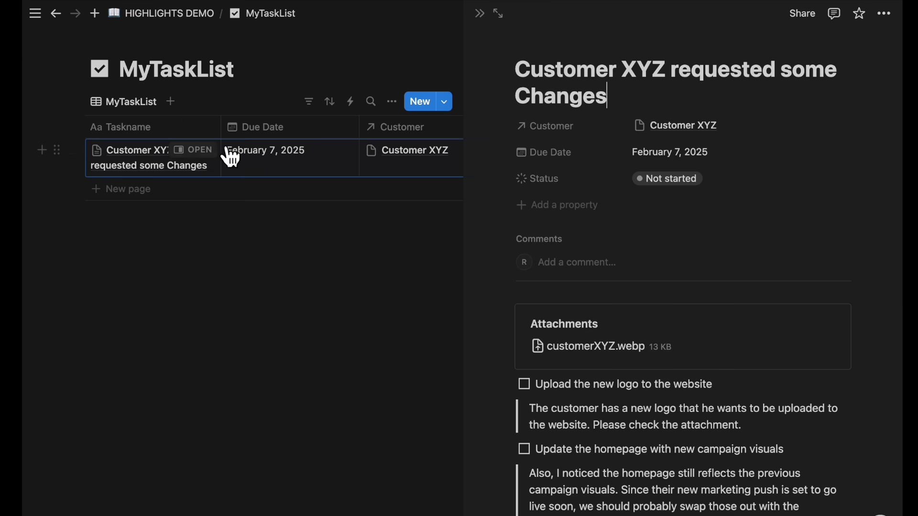
pyautogui.scroll(-5, 645, 422)
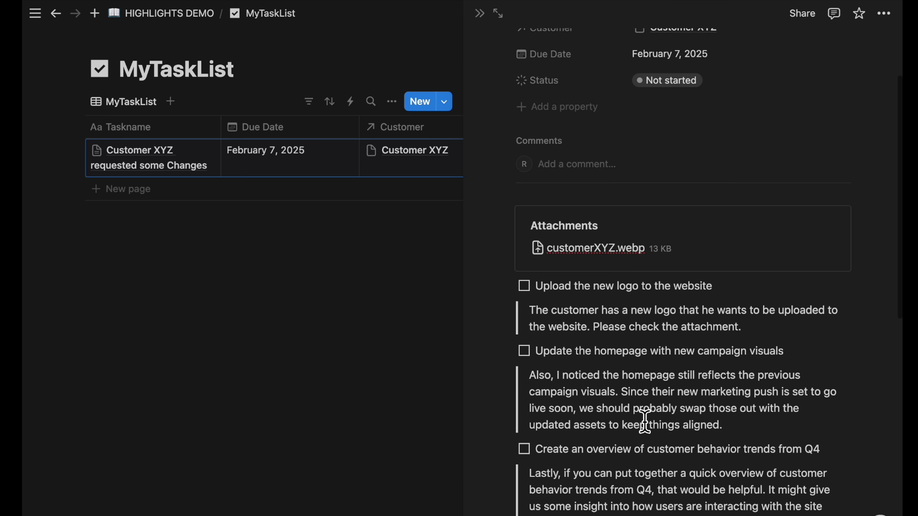
pyautogui.scroll(-3, 645, 422)
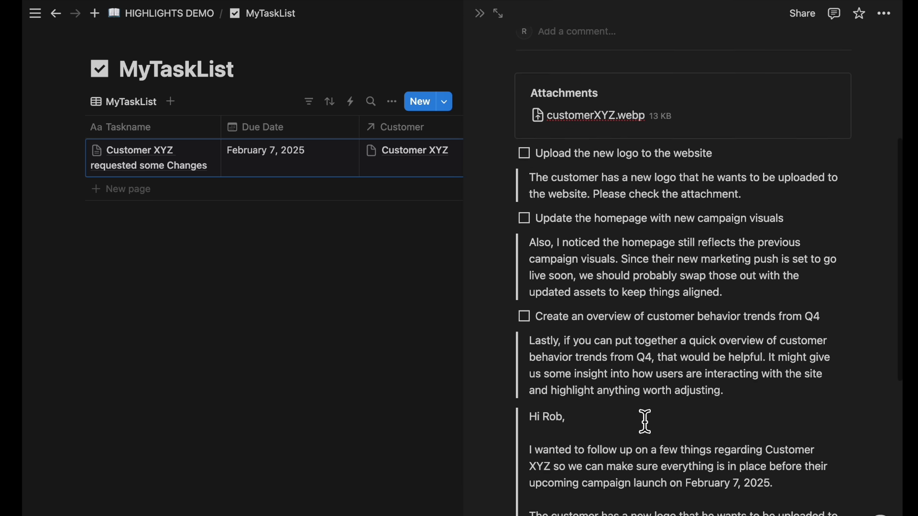
pyautogui.scroll(-3, 645, 422)
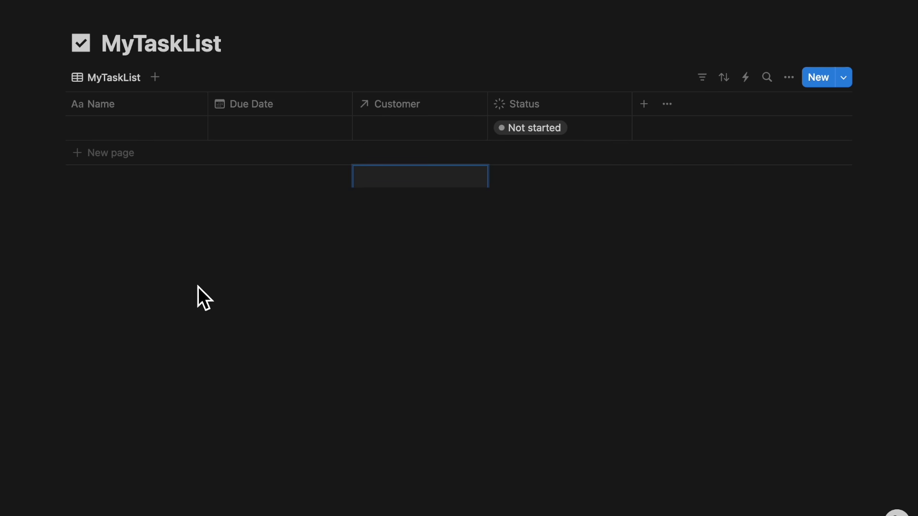
# Rename the MyTaskList Name column to 'Taskname'
pyautogui.click(161, 110)
pyautogui.write('Task')
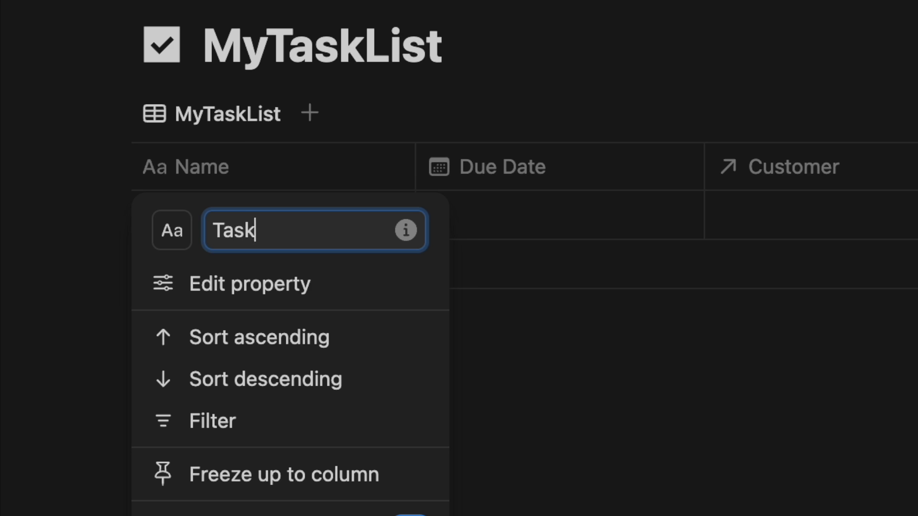
pyautogui.write('name')
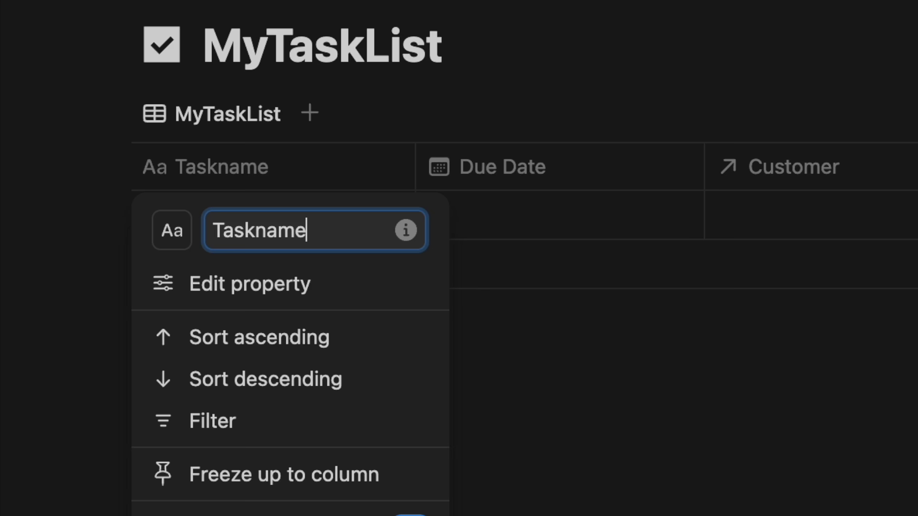
pyautogui.click(597, 325)
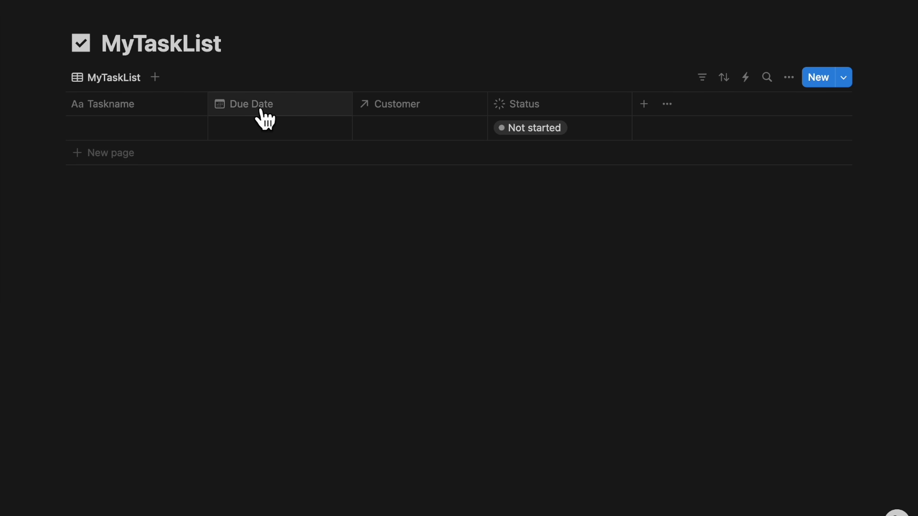
# Check the Due Date, Customer and Status options, leaving the row at Not started
pyautogui.click(260, 107)
pyautogui.click(425, 210)
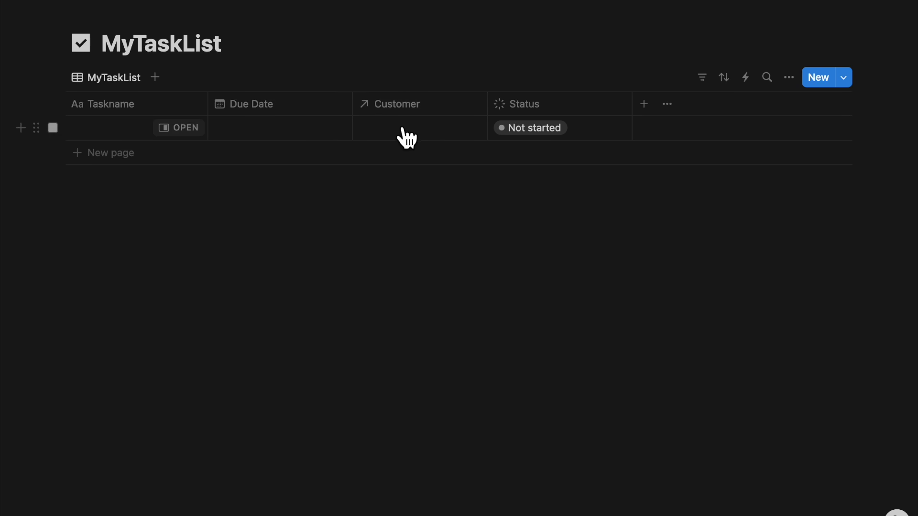
pyautogui.click(406, 134)
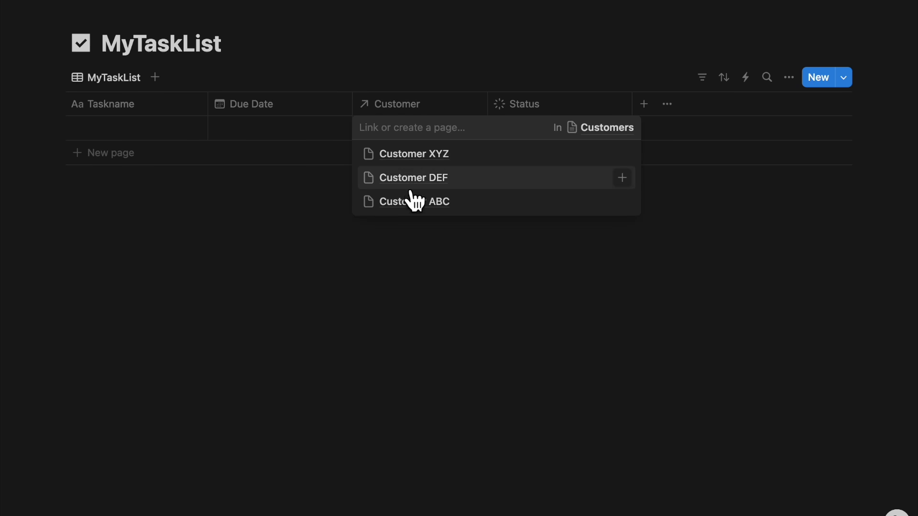
pyautogui.press('Escape')
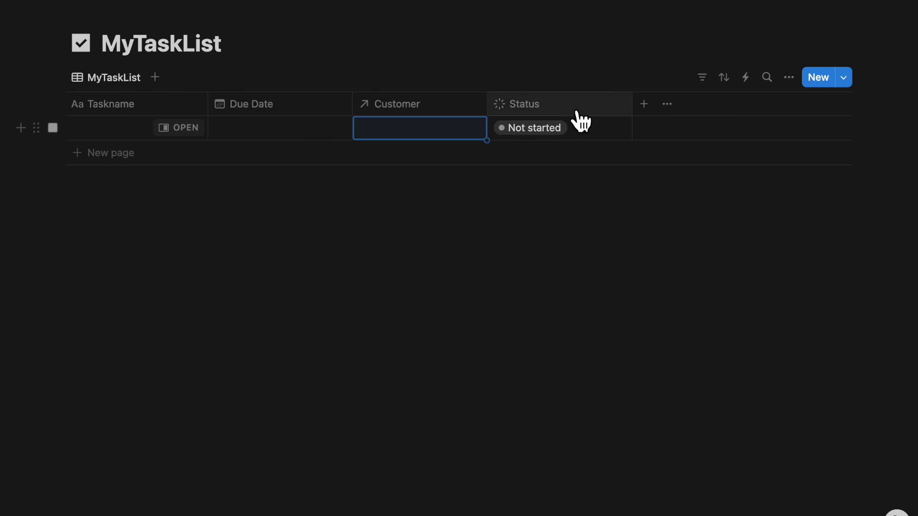
pyautogui.click(588, 128)
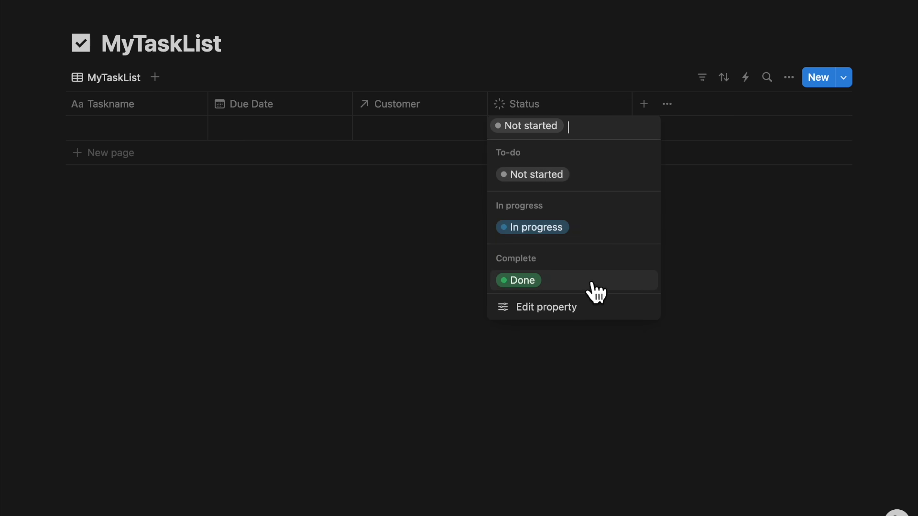
pyautogui.press('Escape')
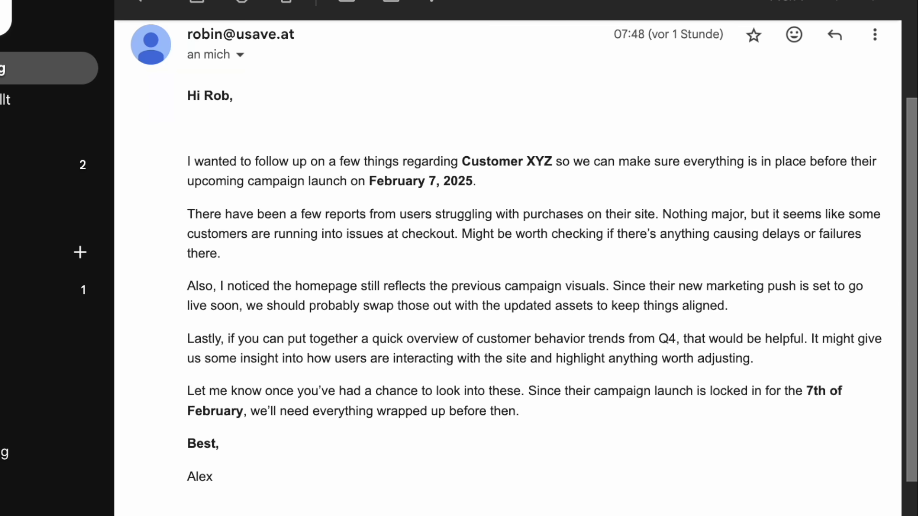
# Add the MyTaskList Notion database to USave via Add Database
pyautogui.moveTo(193, 105); pyautogui.dragTo(293, 492)
pyautogui.click(590, 246)
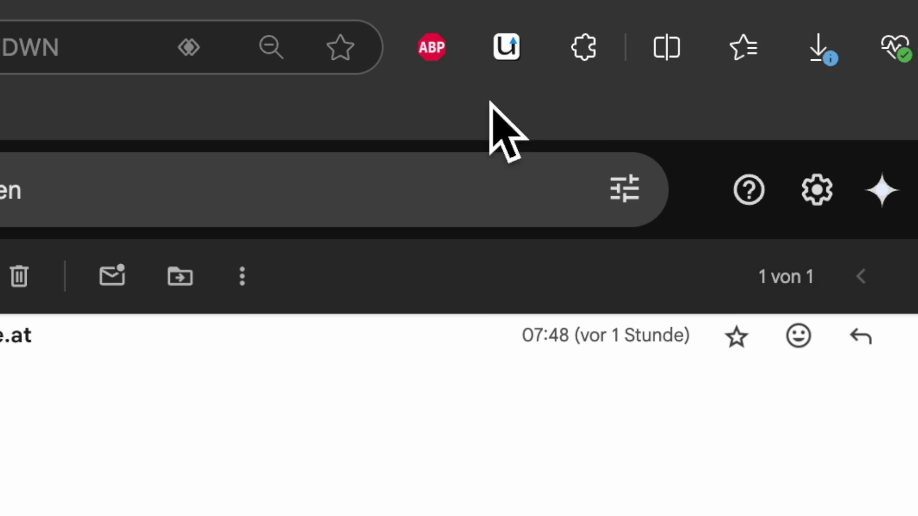
pyautogui.click(505, 60)
pyautogui.moveTo(642, 196); pyautogui.dragTo(466, 215)
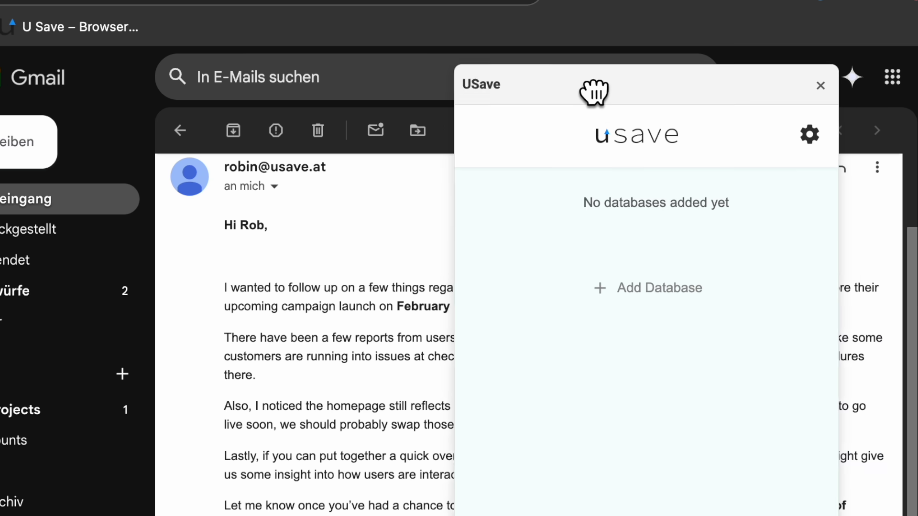
pyautogui.moveTo(594, 92); pyautogui.dragTo(593, 90)
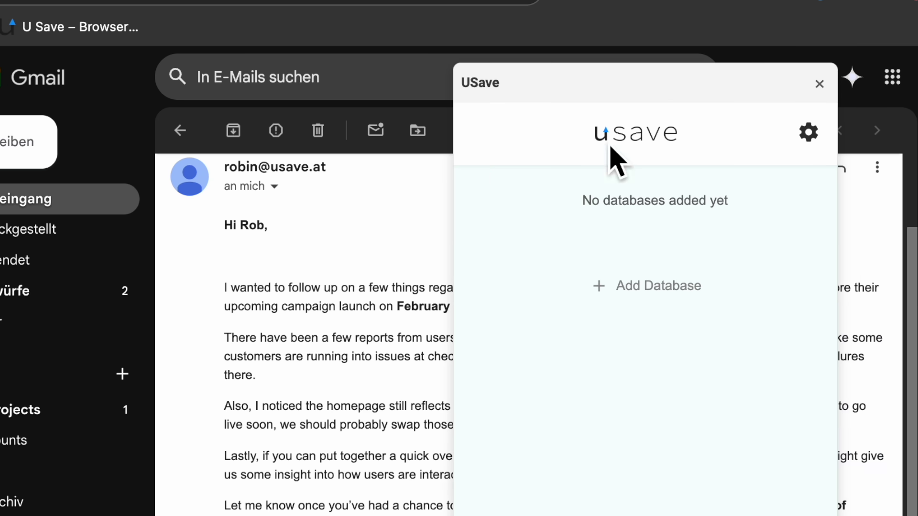
pyautogui.click(619, 301)
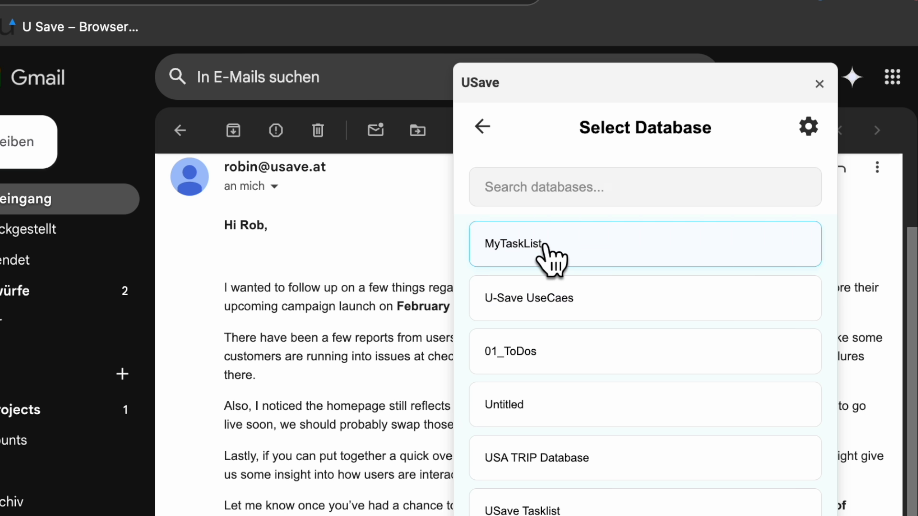
pyautogui.click(545, 246)
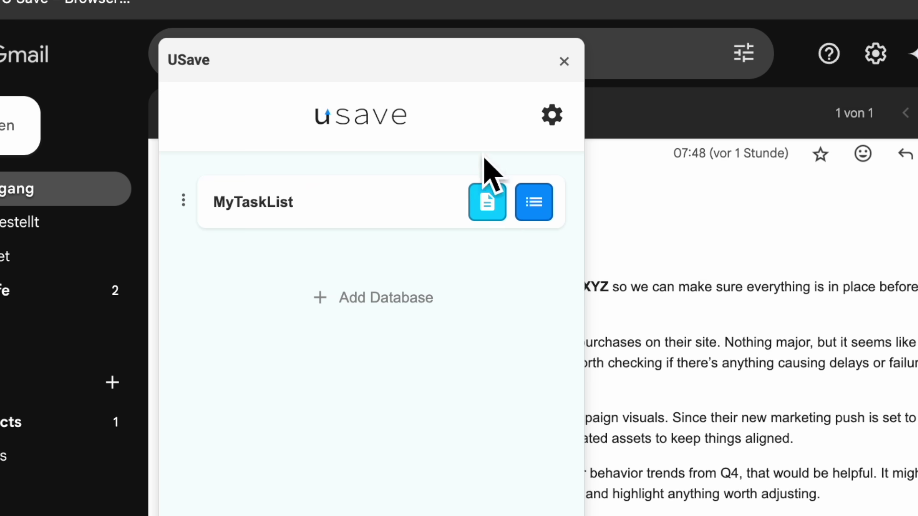
# Open the MyTaskList save form, keeping Webpage as the content source
pyautogui.moveTo(455, 76); pyautogui.dragTo(834, 63)
pyautogui.click(557, 196)
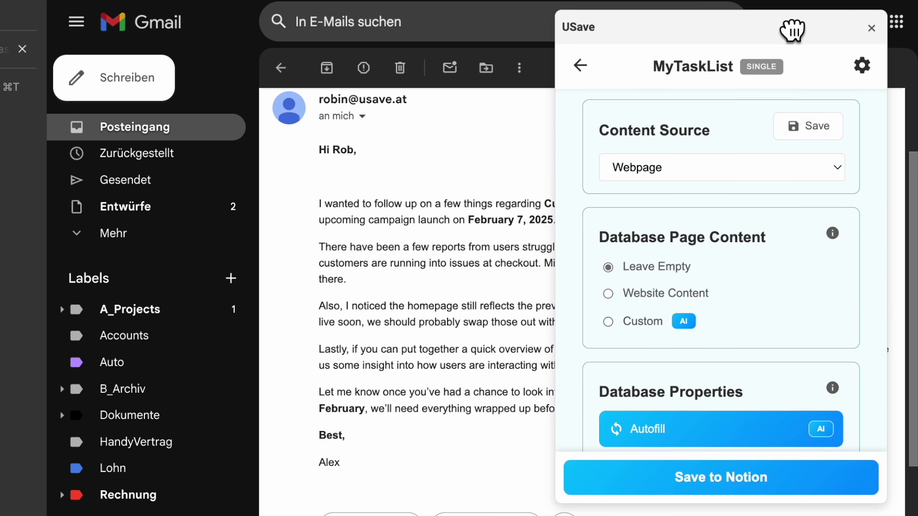
pyautogui.moveTo(792, 31); pyautogui.dragTo(792, 29)
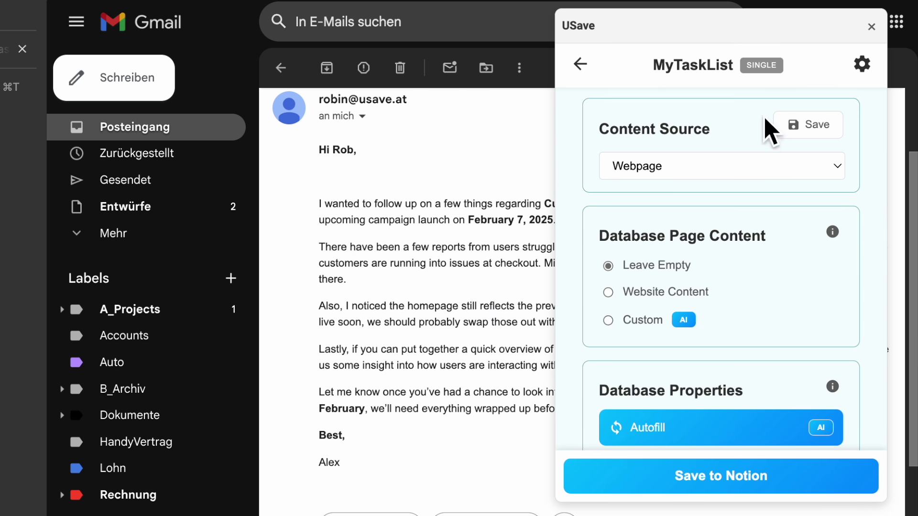
pyautogui.scroll(-1, 856, 181)
pyautogui.click(837, 131)
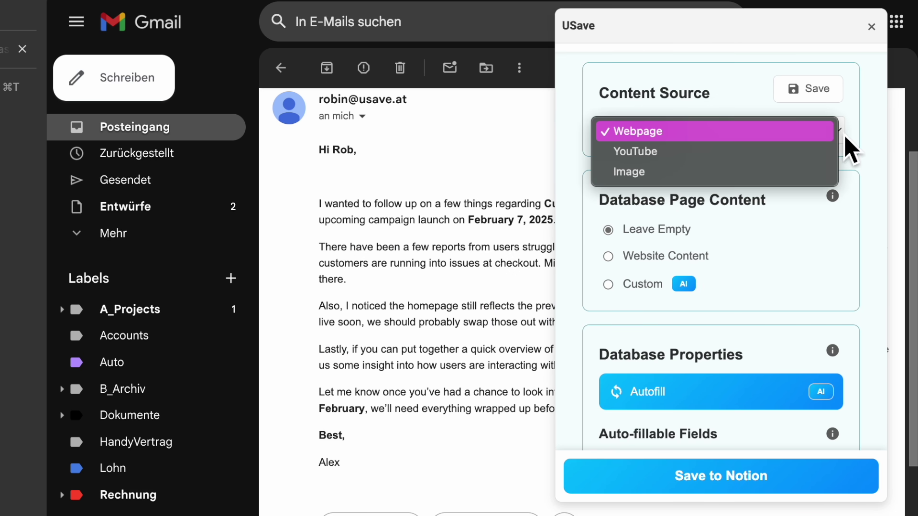
pyautogui.click(761, 132)
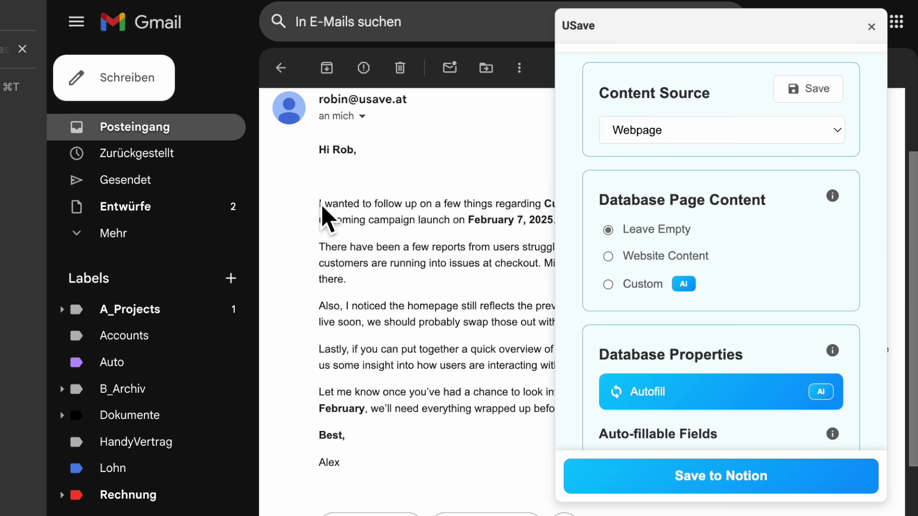
pyautogui.moveTo(319, 204); pyautogui.dragTo(425, 357)
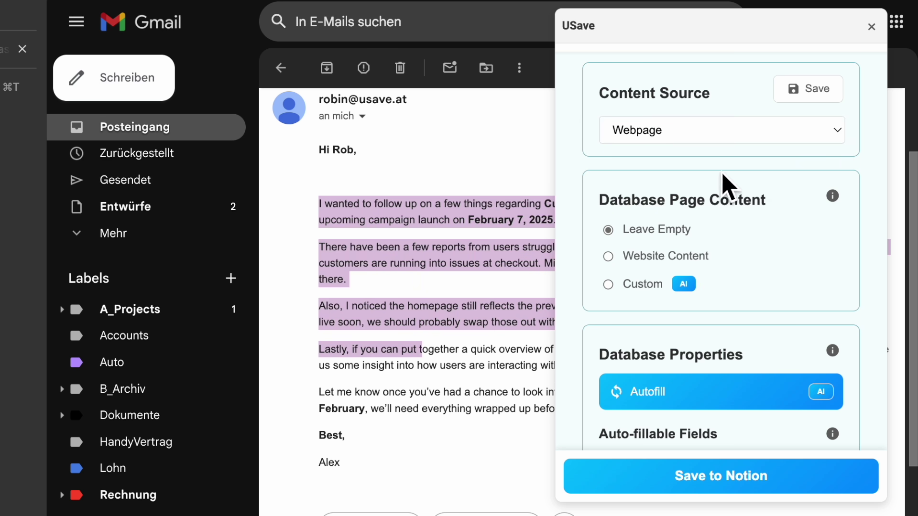
pyautogui.scroll(-3, 724, 186)
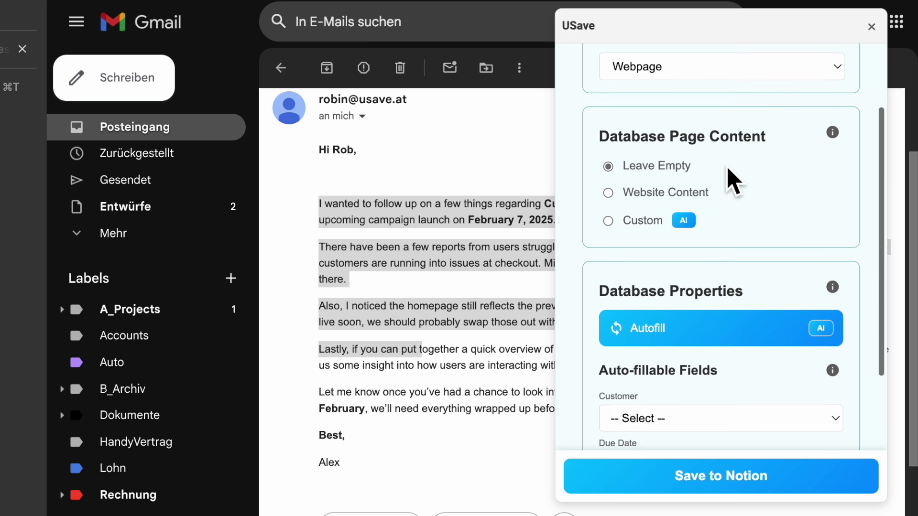
pyautogui.scroll(-2, 650, 165)
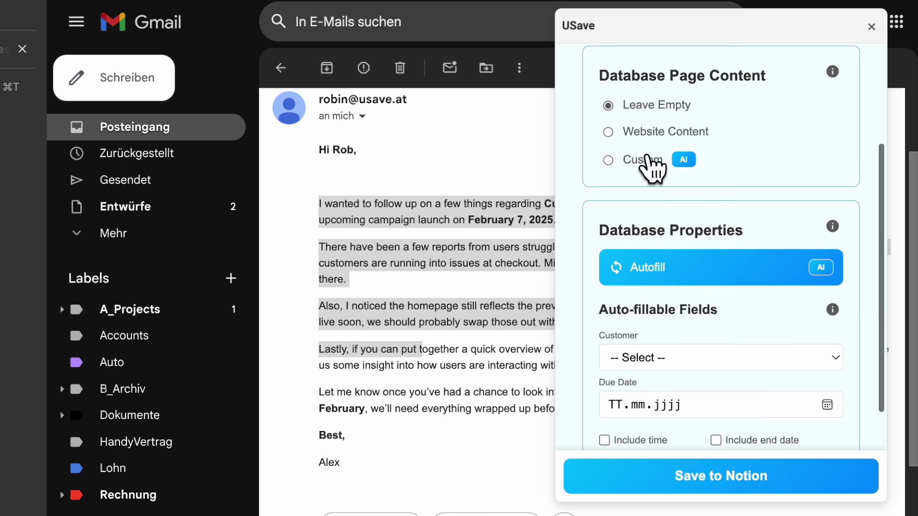
pyautogui.click(615, 132)
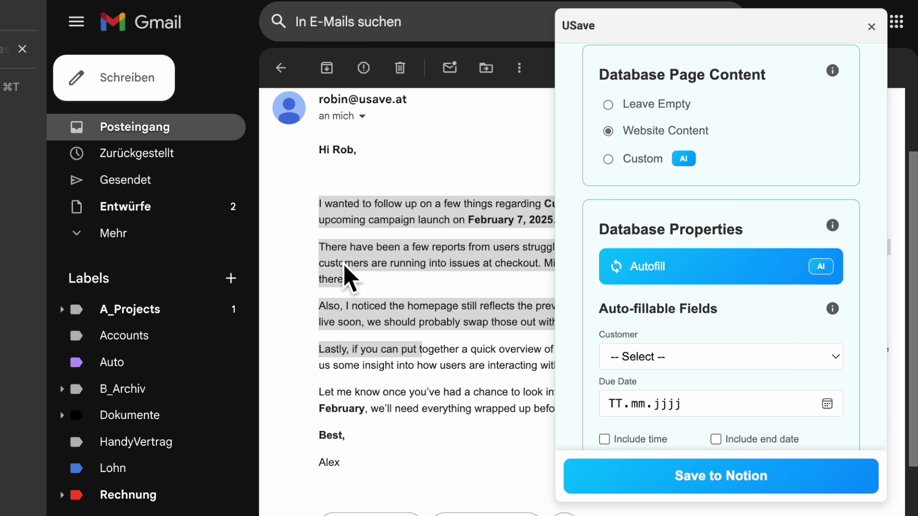
# Set page content to Custom and paste the checkbox task-list and email-quote AI prompt
pyautogui.click(611, 160)
pyautogui.scroll(-2, 701, 214)
pyautogui.click(699, 214)
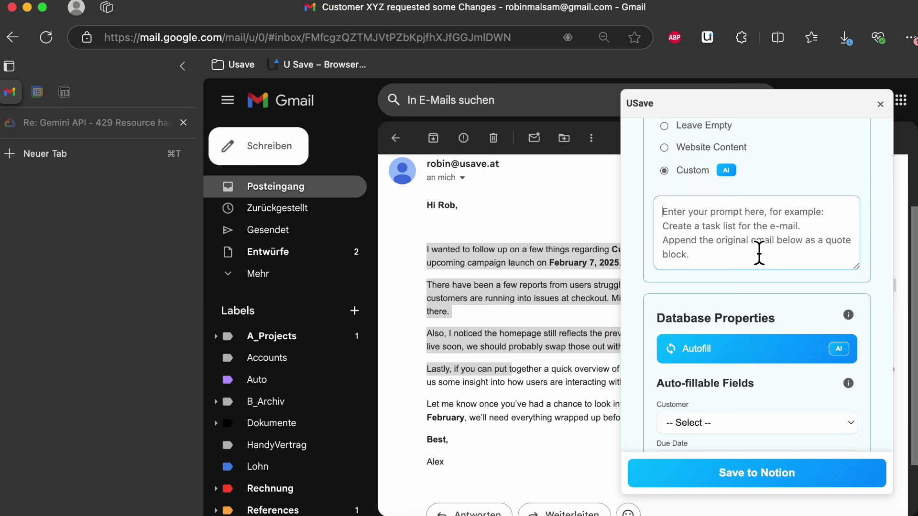
pyautogui.write('Create a task list from the email. For each task, include a checkbox with the task description, followed by a quote of the relevant part from the email. Do this for each task. Include the full original email text as a quote block.')
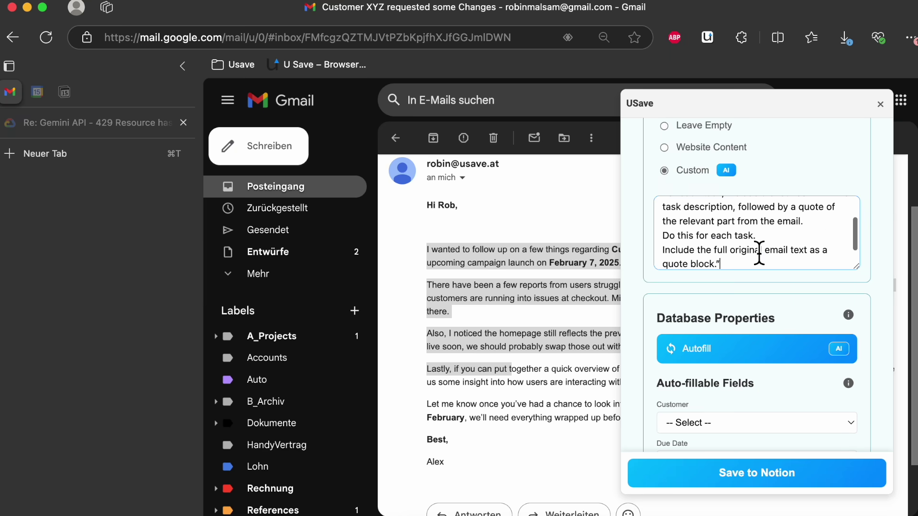
pyautogui.scroll(3, 722, 209)
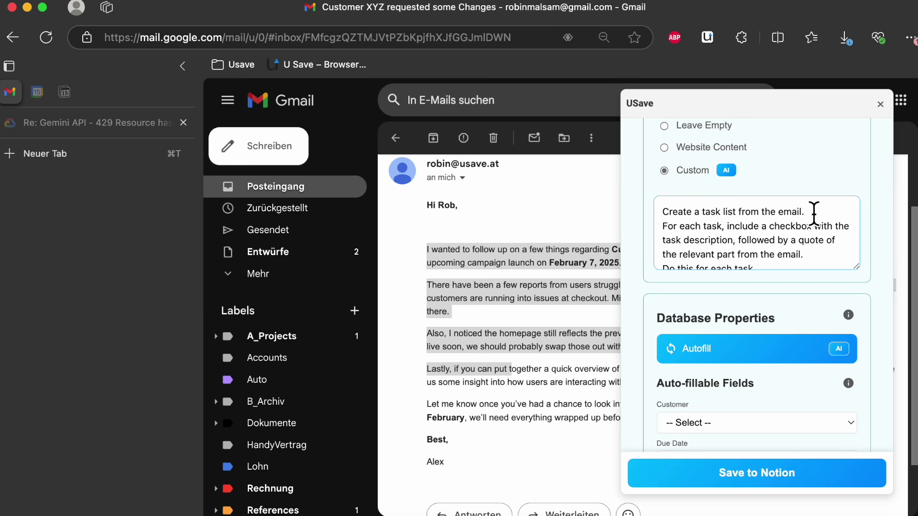
pyautogui.scroll(-4, 838, 262)
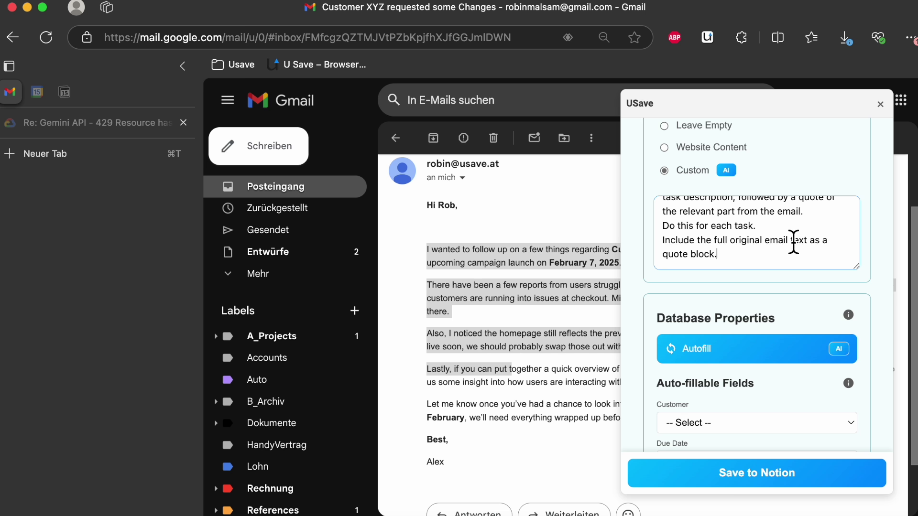
pyautogui.scroll(5, 858, 182)
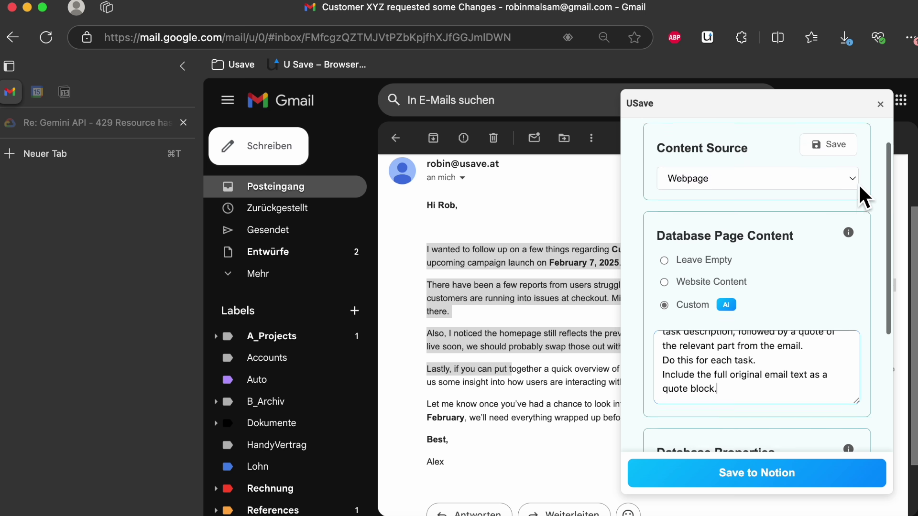
pyautogui.scroll(-3, 869, 260)
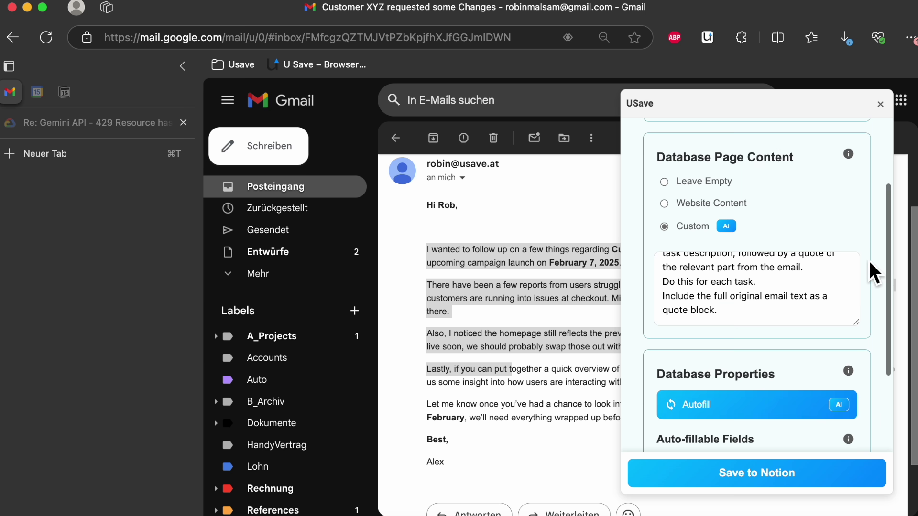
pyautogui.scroll(-5, 868, 259)
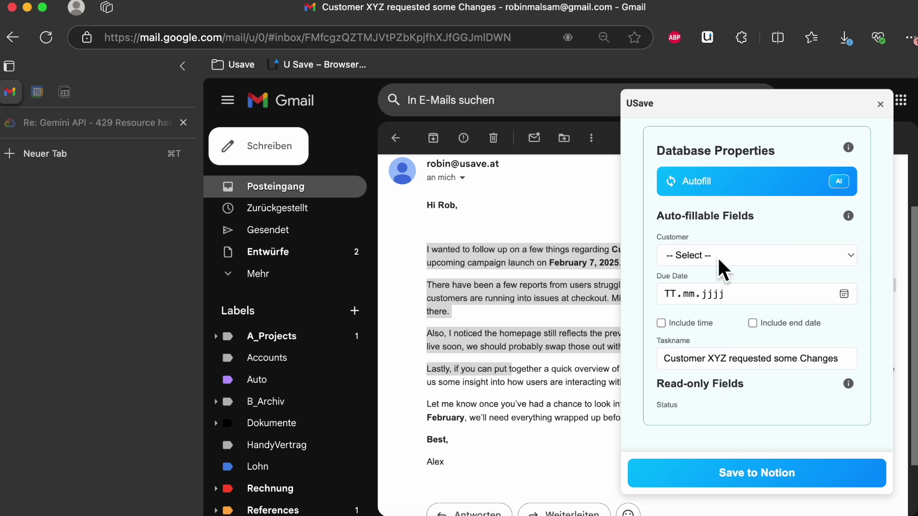
pyautogui.click(854, 256)
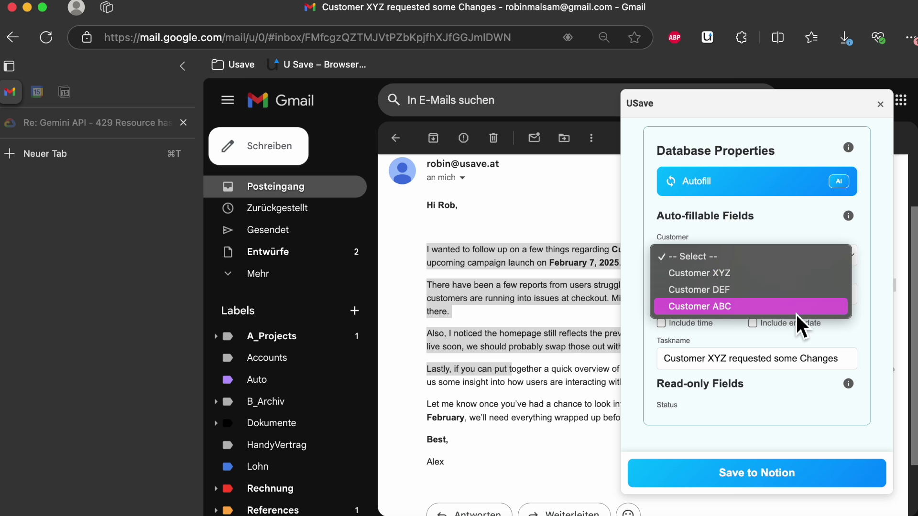
pyautogui.click(874, 296)
pyautogui.click(845, 294)
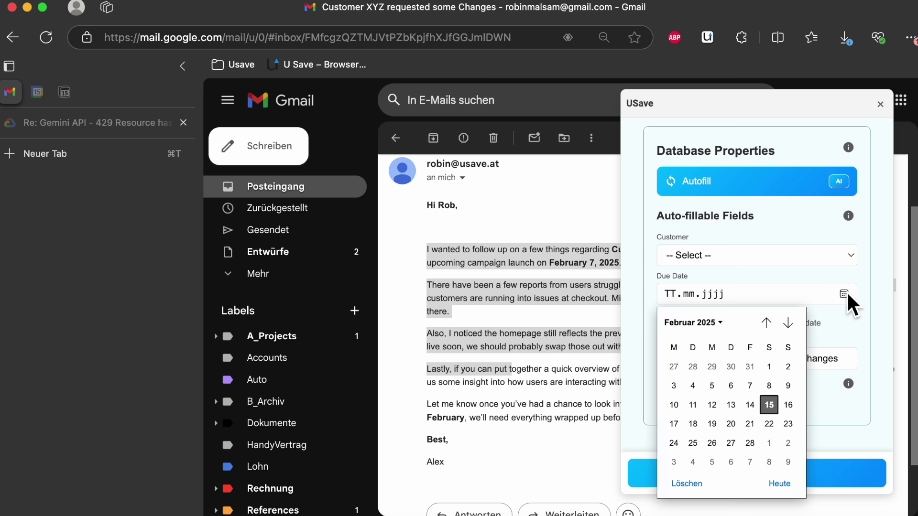
pyautogui.click(879, 328)
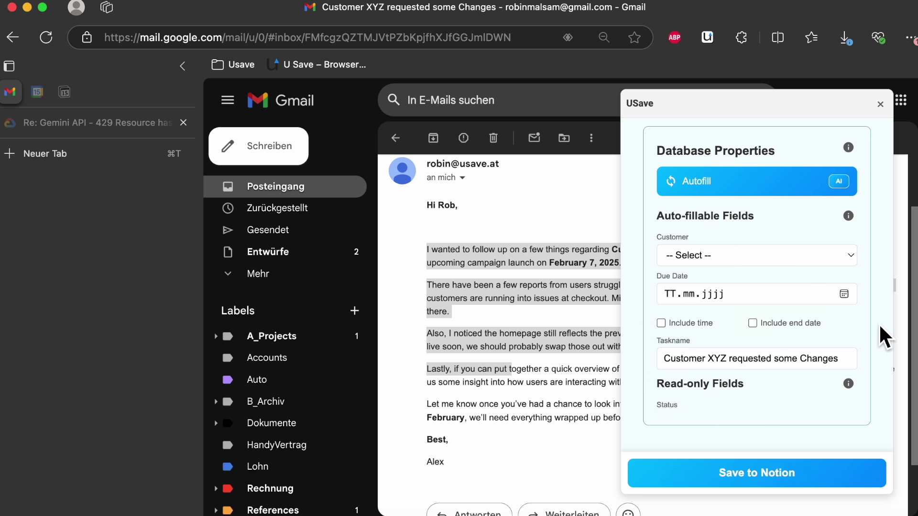
pyautogui.click(661, 325)
pyautogui.click(753, 357)
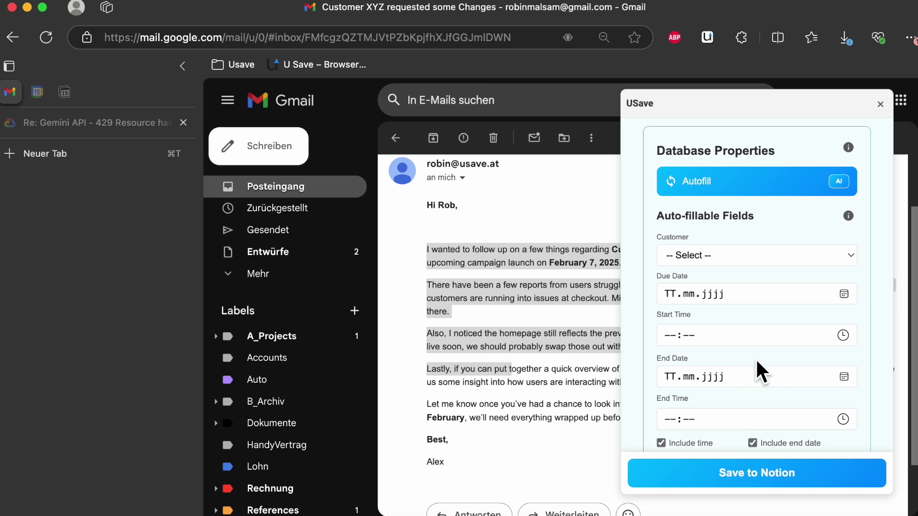
pyautogui.scroll(-2, 753, 358)
pyautogui.click(662, 406)
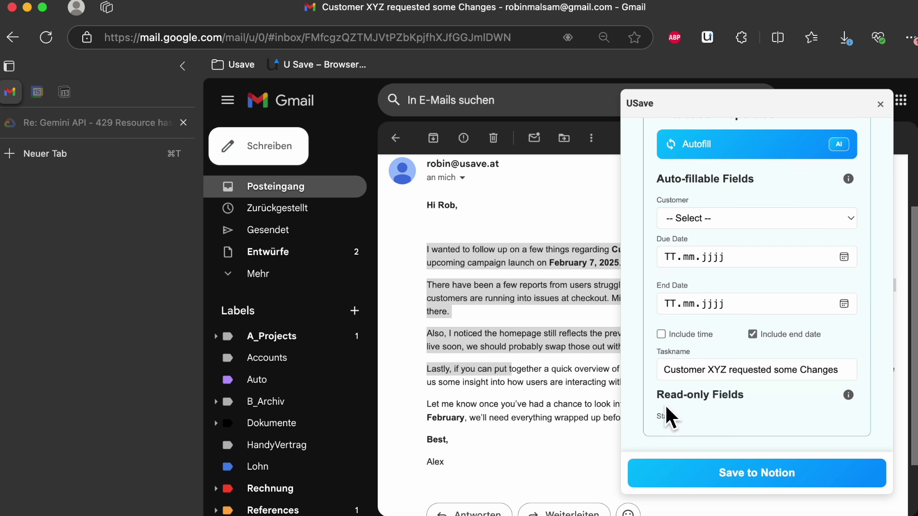
pyautogui.click(753, 335)
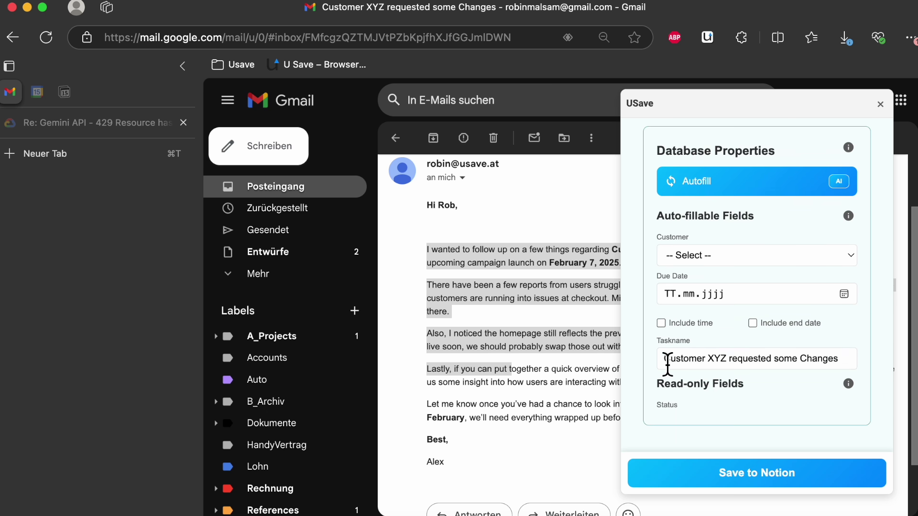
pyautogui.scroll(1, 877, 307)
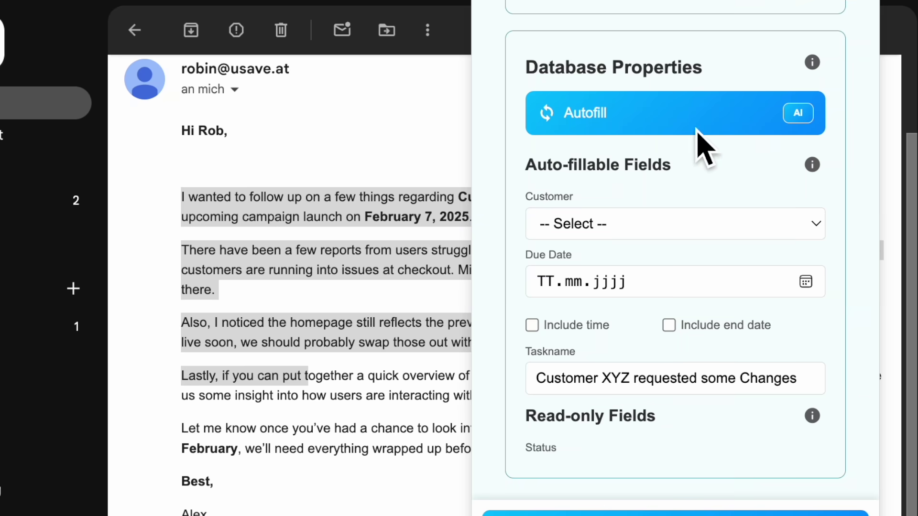
# AI-autofill the properties: Customer XYZ, due date 07.02.2025, and a checkout/homepage task name
pyautogui.click(774, 196)
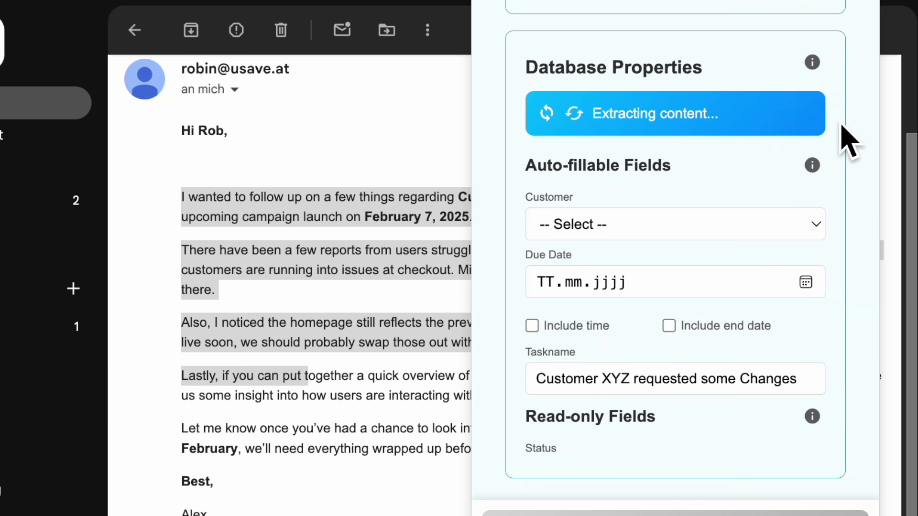
pyautogui.scroll(-1, 851, 146)
pyautogui.scroll(2, 851, 146)
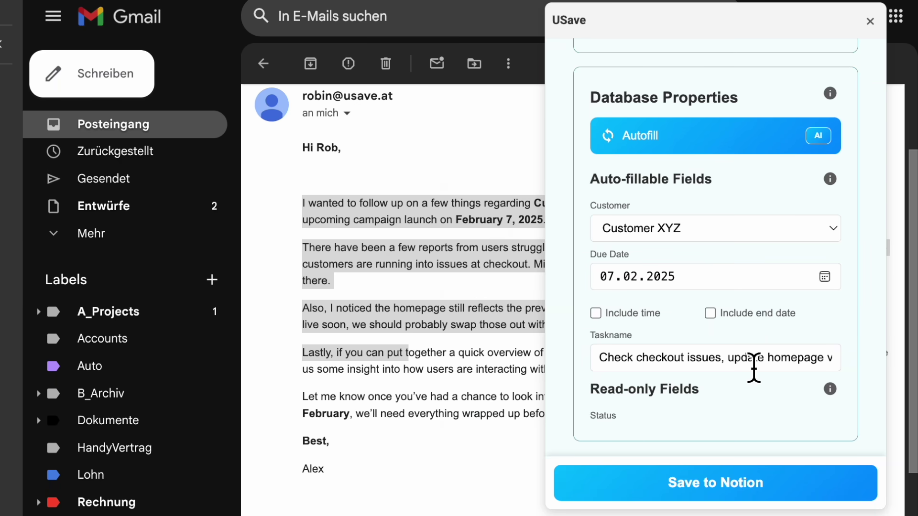
pyautogui.doubleClick(754, 368)
pyautogui.click(875, 318)
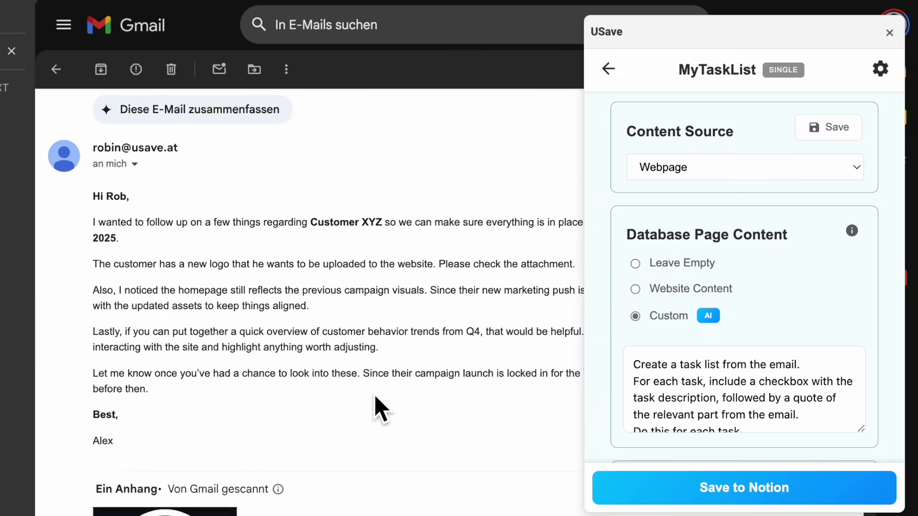
pyautogui.scroll(-1, 381, 410)
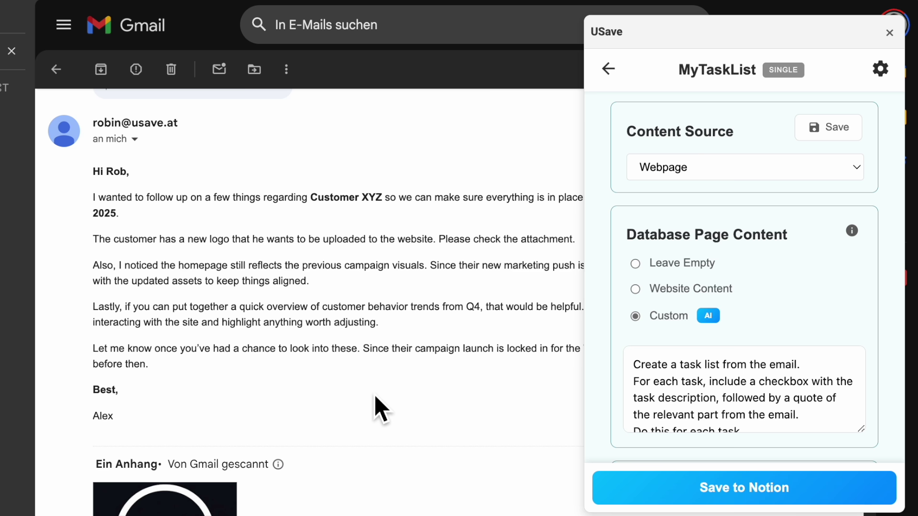
pyautogui.scroll(-1, 737, 282)
pyautogui.scroll(-5, 474, 368)
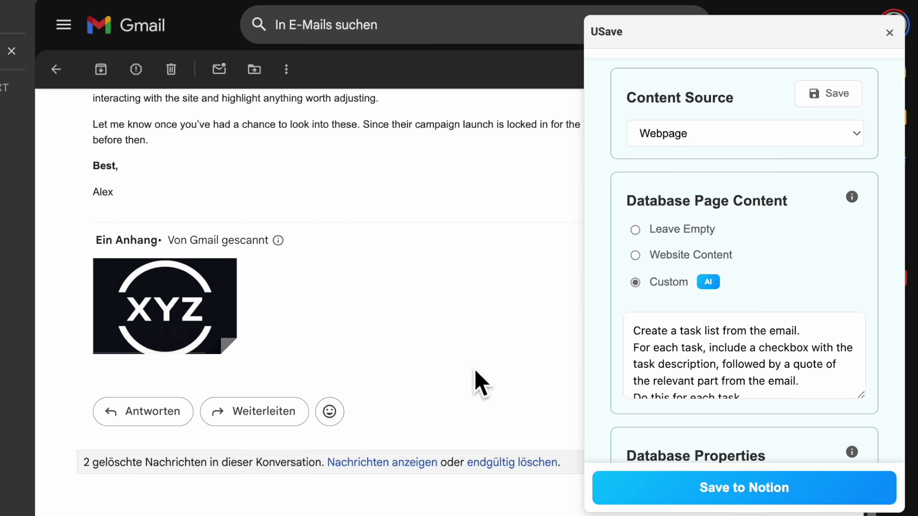
# Preview the attached XYZ logo image, then return to the email
pyautogui.click(187, 312)
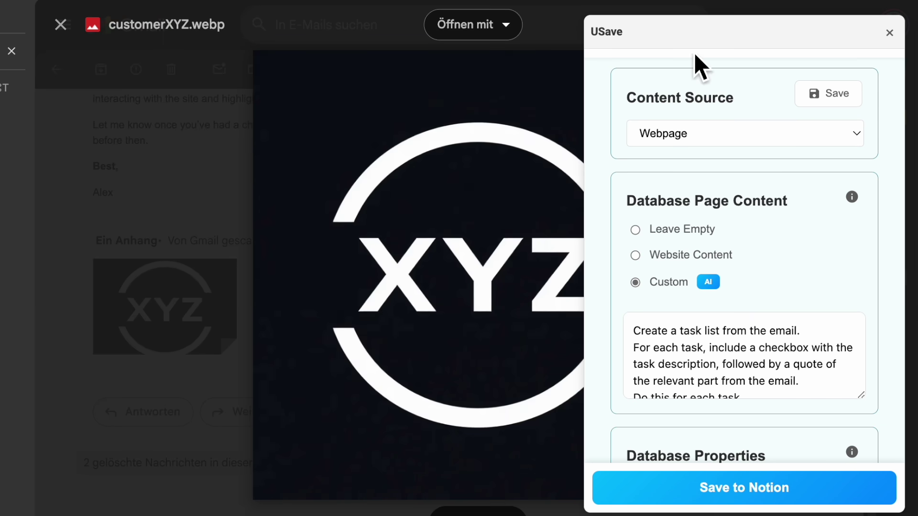
pyautogui.click(890, 32)
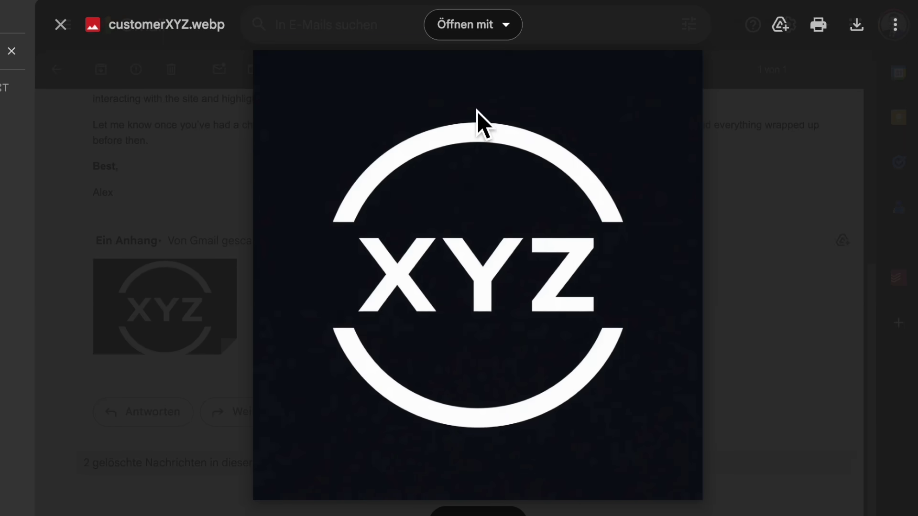
pyautogui.click(190, 214)
# Save the email to MyTaskList in Notion with the customerXYZ.webp attachment
pyautogui.scroll(1, 215, 229)
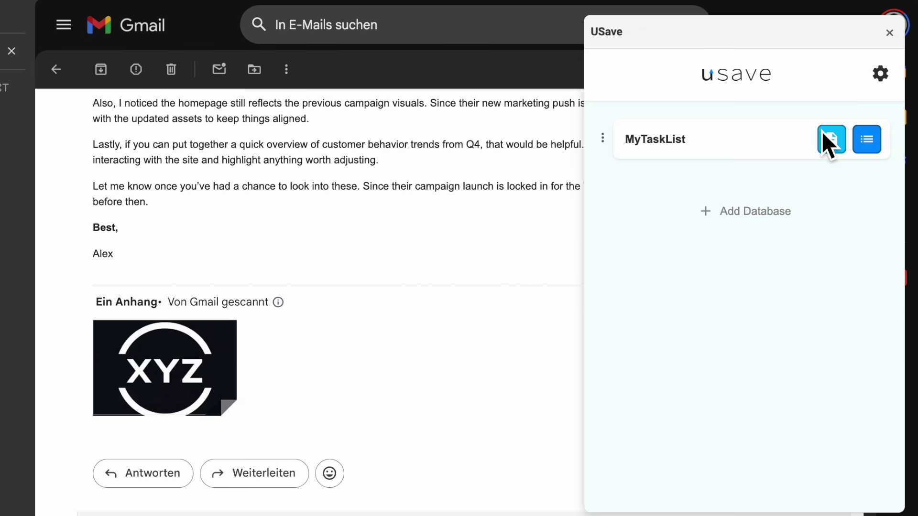
pyautogui.click(822, 132)
pyautogui.scroll(-10, 754, 287)
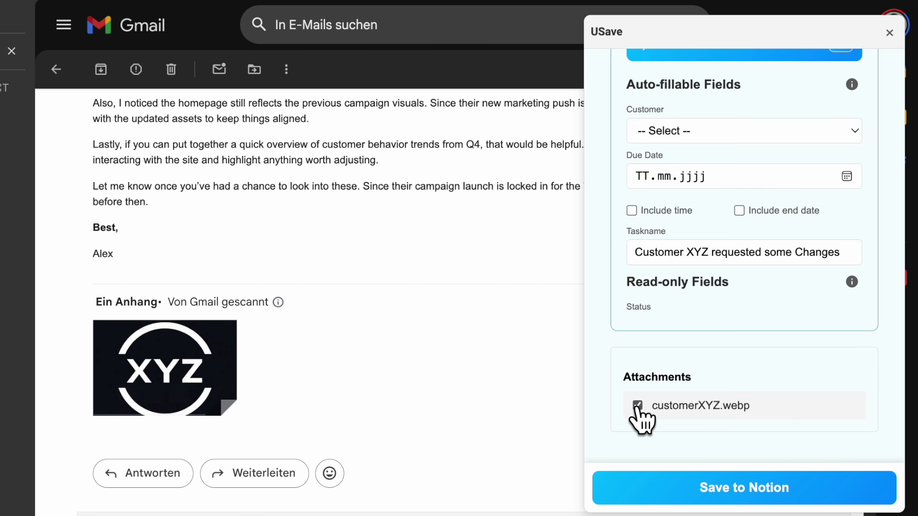
pyautogui.click(700, 492)
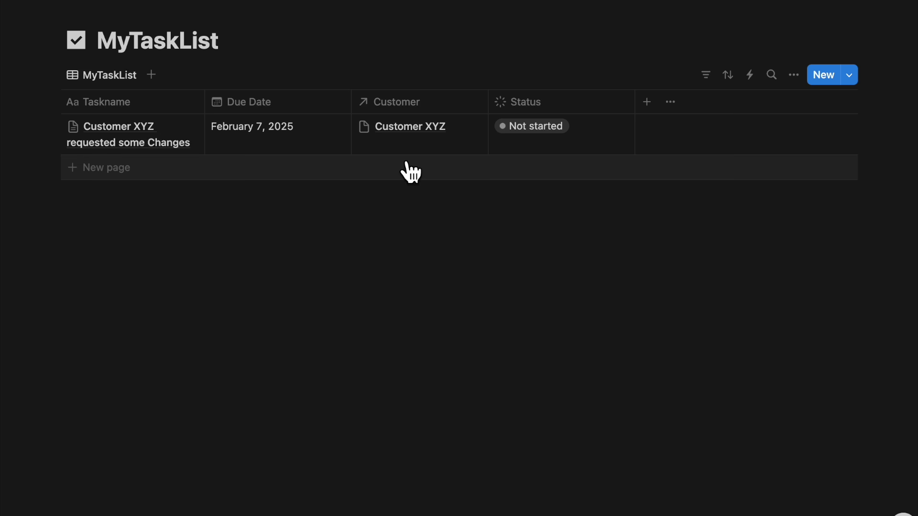
# Confirm the task's linked customer, then open the Customer XYZ task as a side page
pyautogui.click(391, 146)
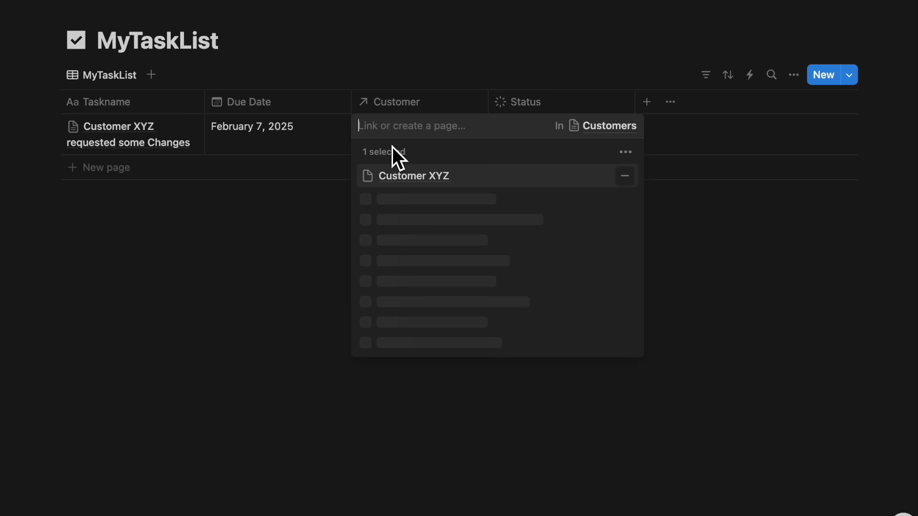
pyautogui.click(303, 234)
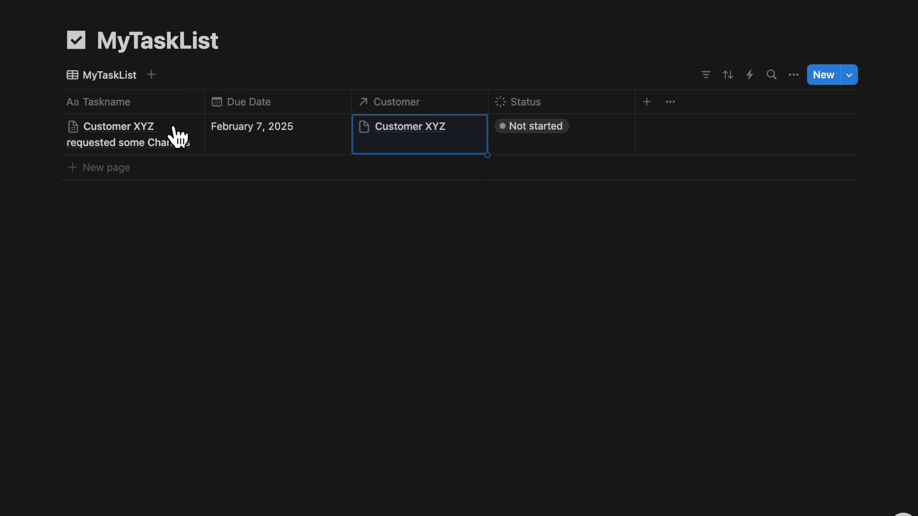
pyautogui.click(172, 131)
# Preview the customerXYZ.webp logo, then paste the full original email as a quote below the tasks
pyautogui.scroll(-5, 722, 254)
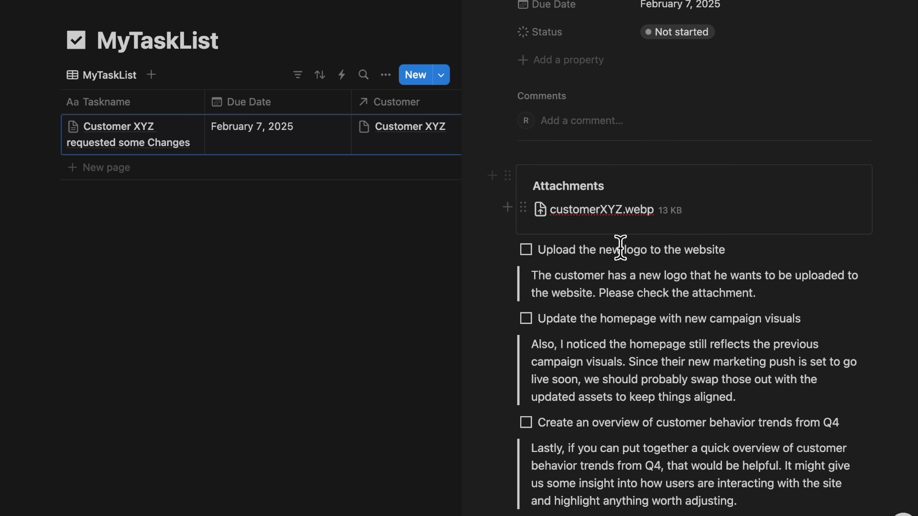
pyautogui.click(608, 215)
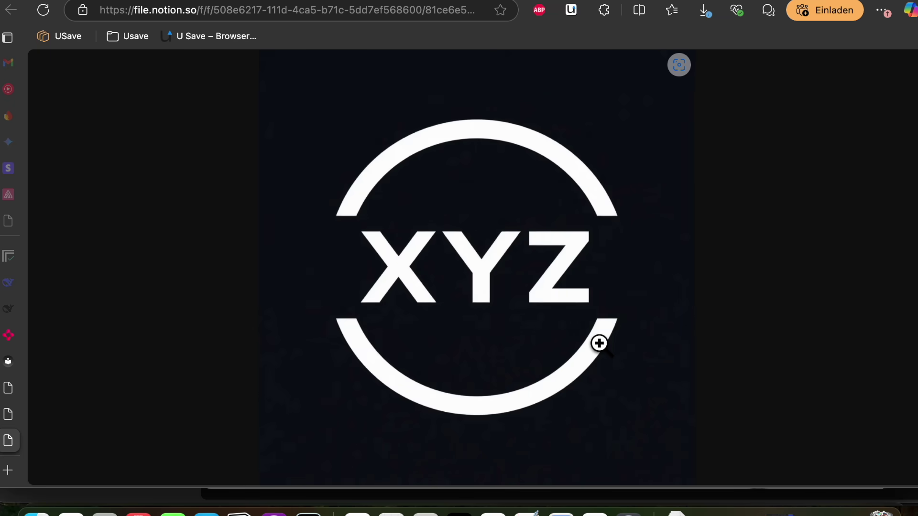
pyautogui.press('super+w')
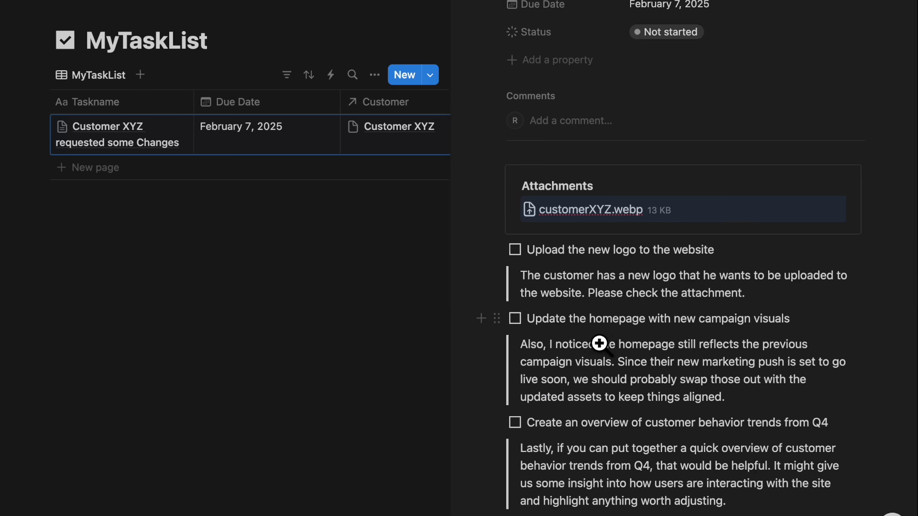
pyautogui.press('super+v')
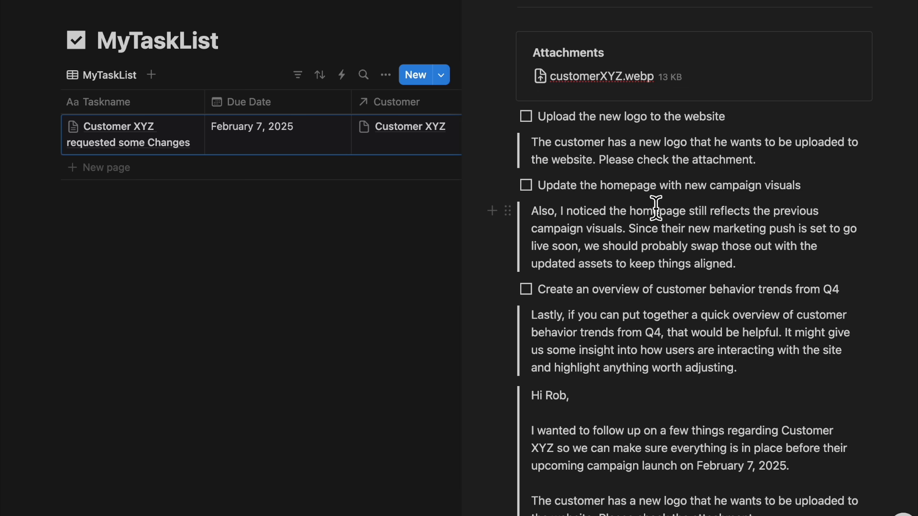
pyautogui.scroll(-6, 676, 289)
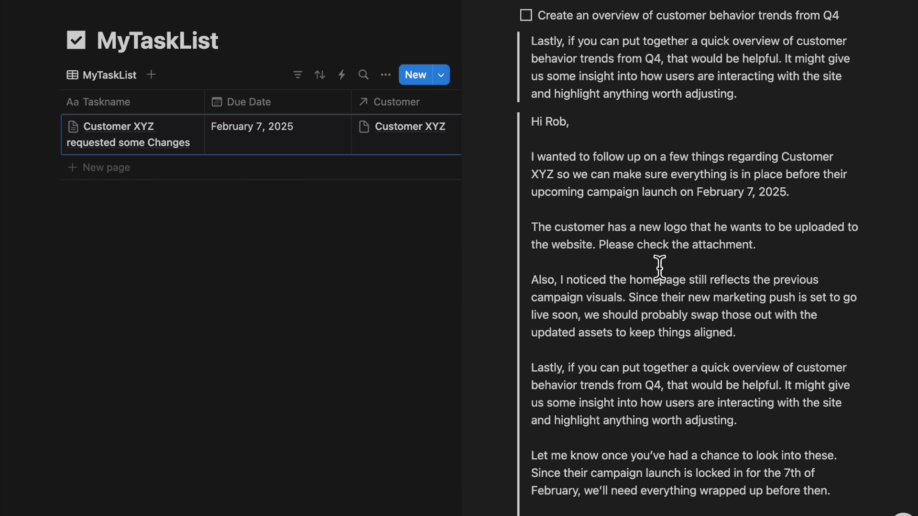
pyautogui.moveTo(538, 129); pyautogui.dragTo(592, 514)
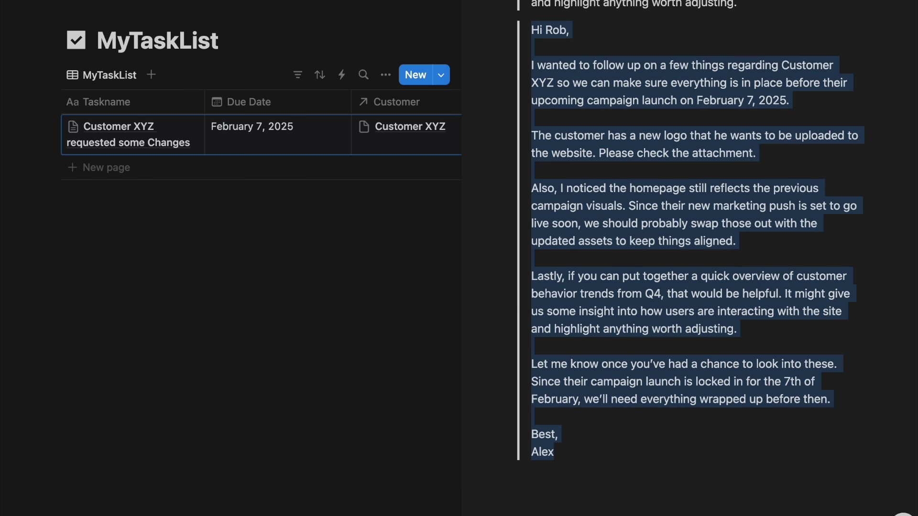